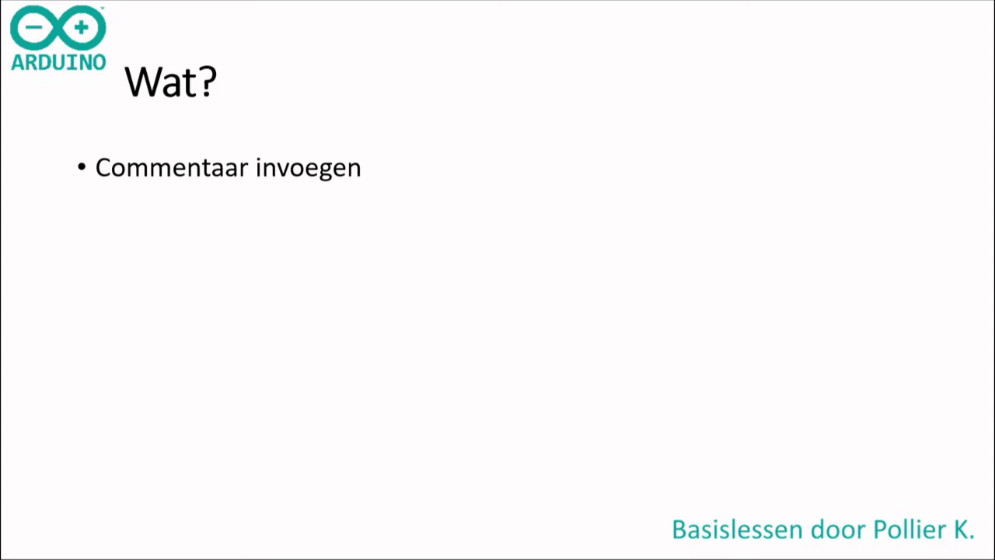
# Step: Reveal the last three Wat? bullets and the Een voorbeeld... slide, then switch to the Tinkercad browser
pyautogui.press('Right')
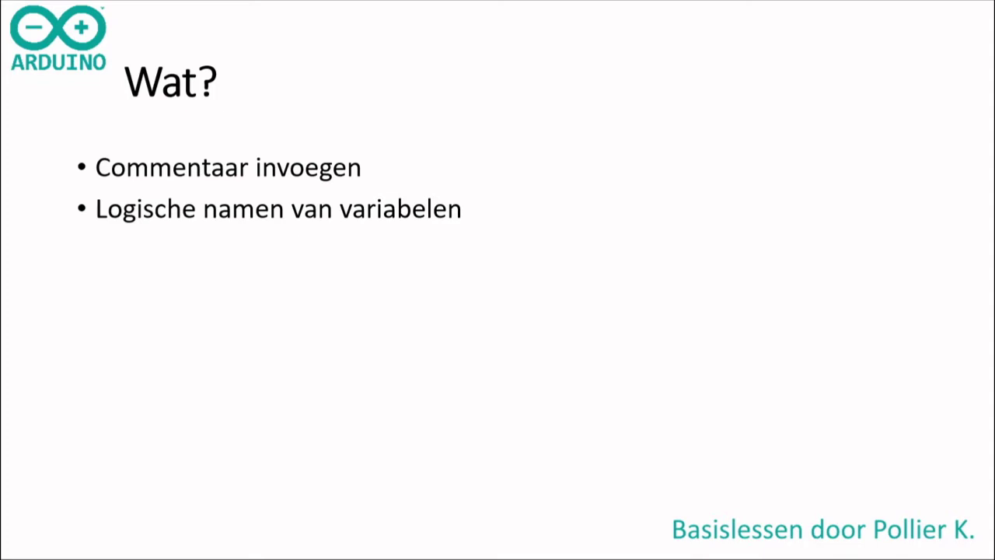
pyautogui.press('Right')
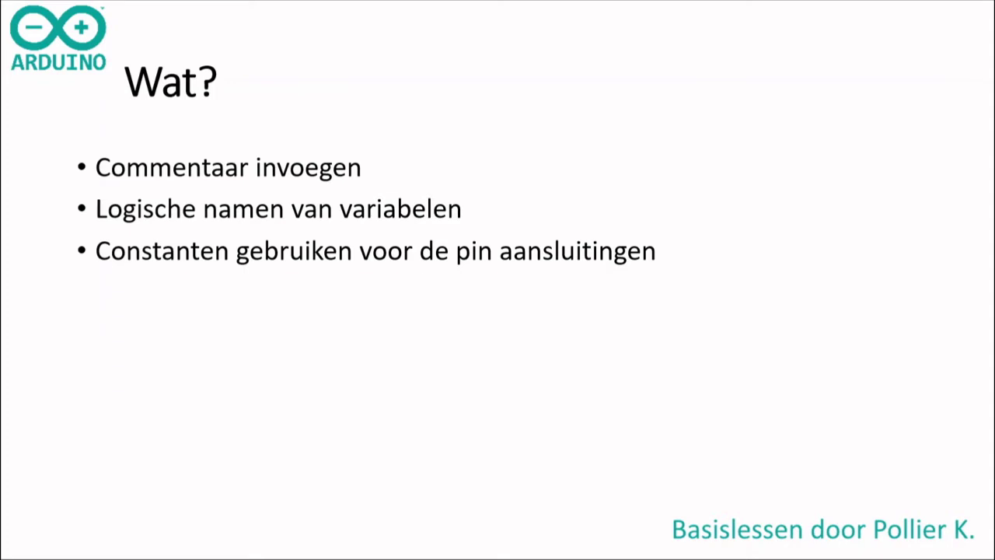
pyautogui.press('Right')
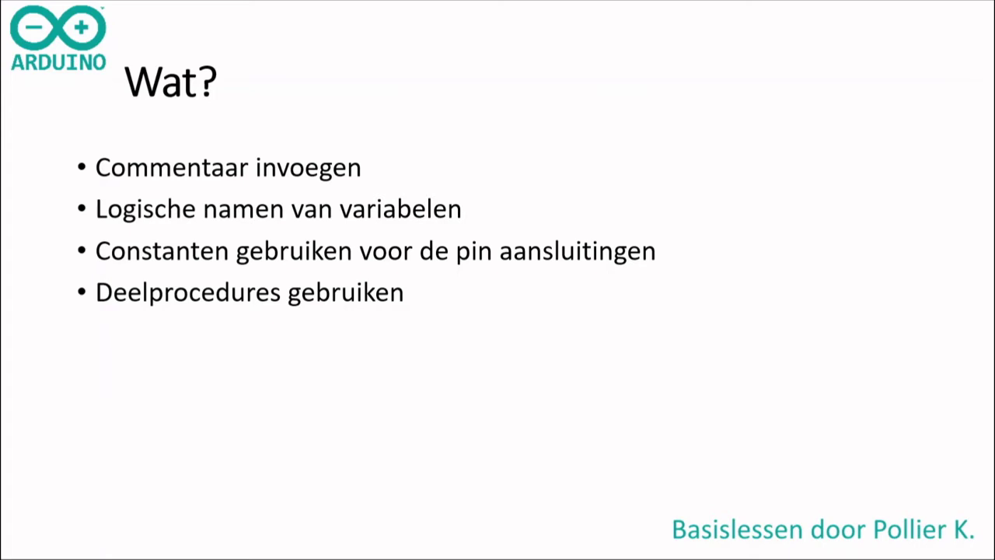
pyautogui.press('Right')
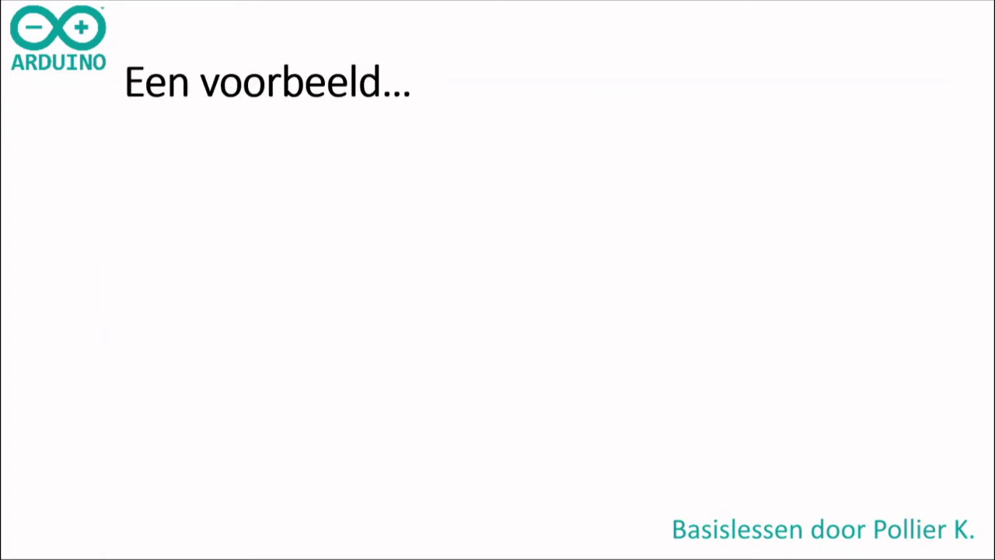
pyautogui.hotkey('alt', 'Tab')
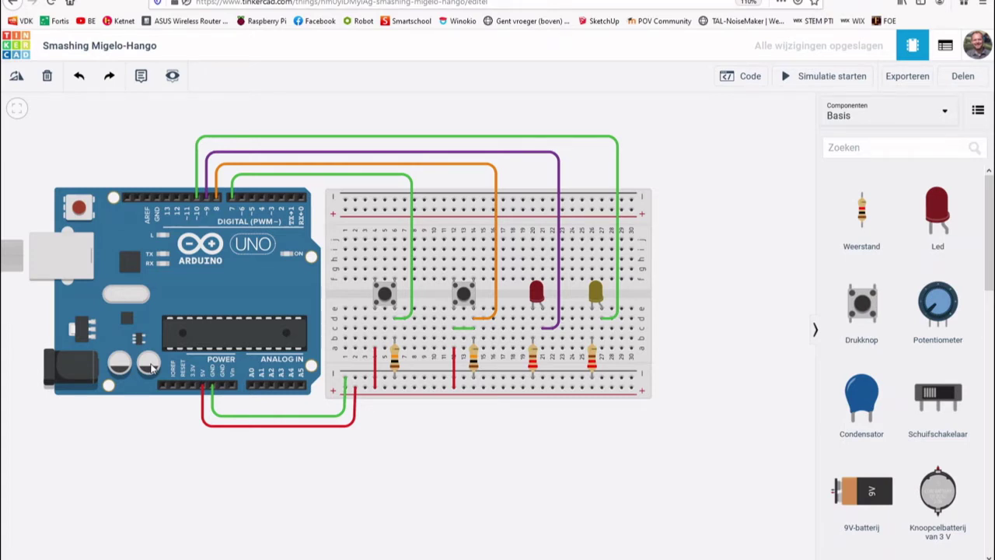
# Step: Open the sketch's text code and type /* on line 1 to start a comment
pyautogui.click(743, 78)
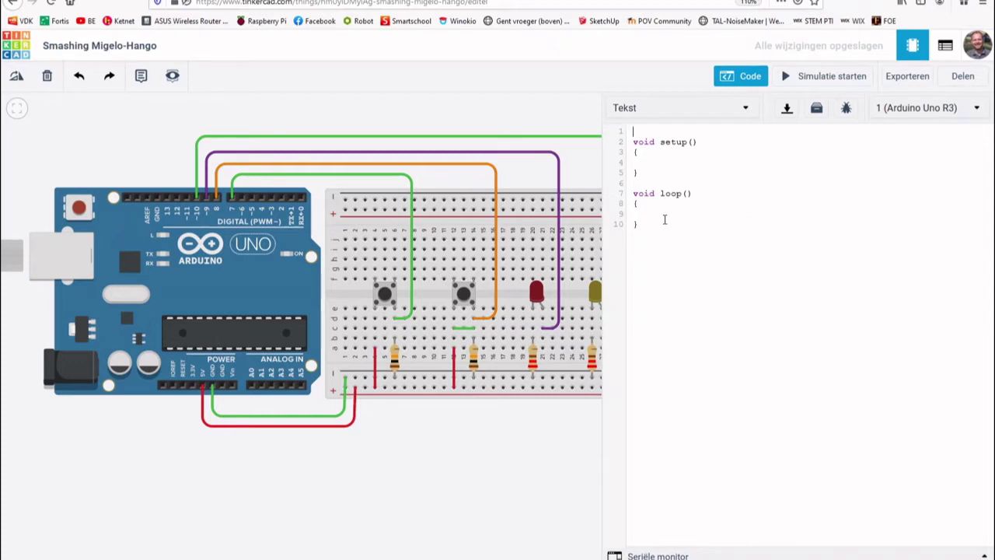
pyautogui.write('/')
pyautogui.write('*')
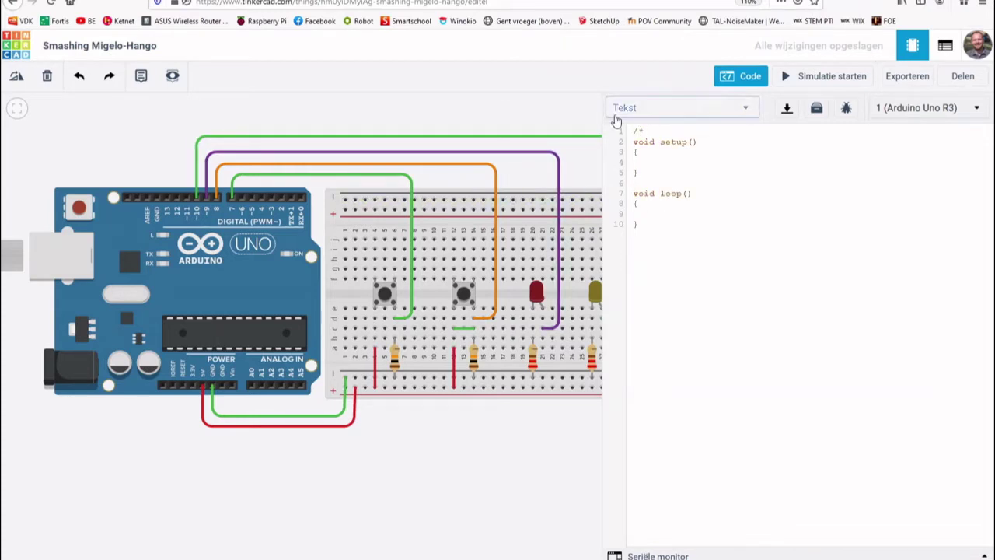
# Step: Write 'dit is de algemene uitleg.' inside the header comment and close it with */
pyautogui.press('Return')
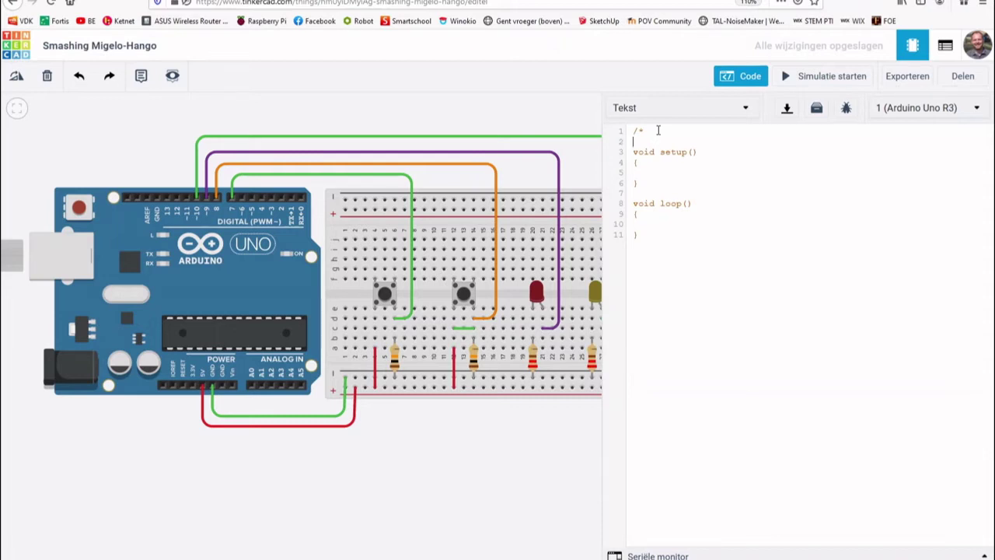
pyautogui.write('dit is de a')
pyautogui.write('lg')
pyautogui.press('BackSpace')
pyautogui.press('BackSpace')
pyautogui.write('lgemene u')
pyautogui.write('itleg.')
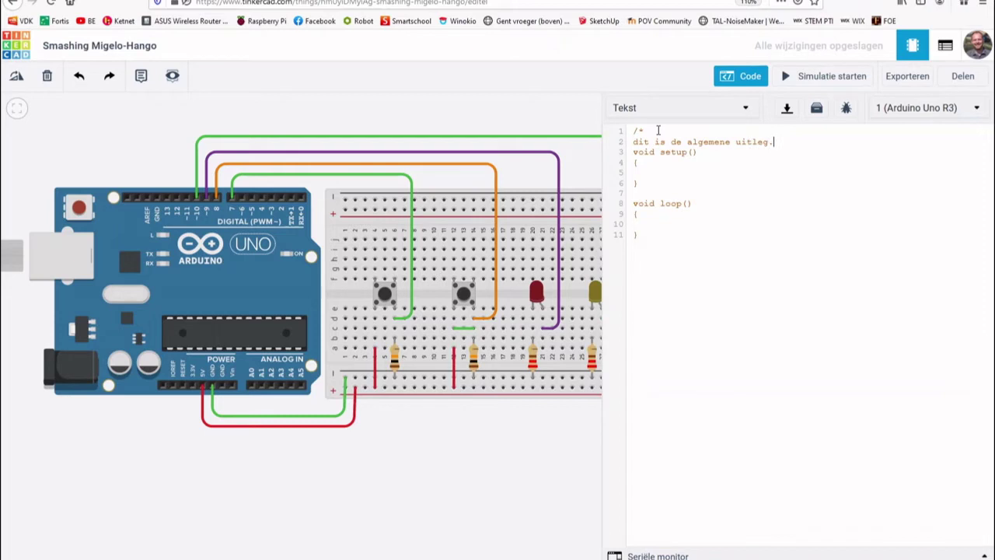
pyautogui.press('Return')
pyautogui.press('Return')
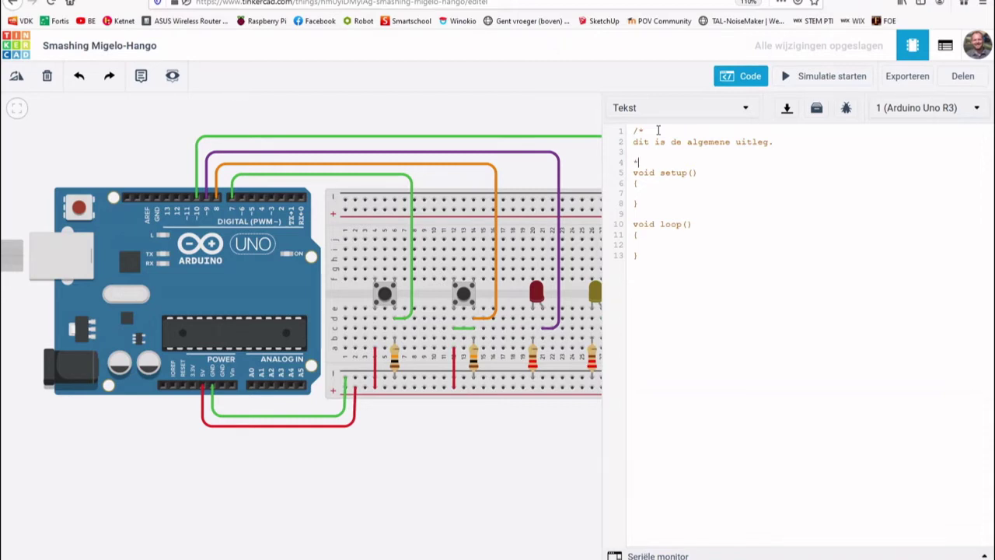
pyautogui.write('/')
pyautogui.press('Return')
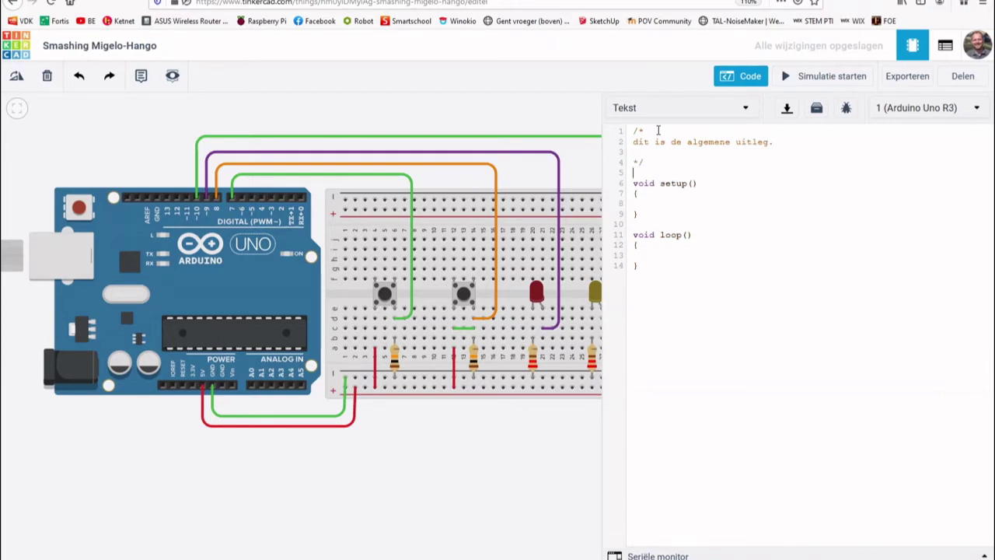
# Step: Capitalise the header description so it starts with 'Dit'
pyautogui.click(660, 152)
pyautogui.click(634, 143)
pyautogui.press('Delete')
pyautogui.write('D')
# Step: Add the comment '// Setup: deze code zullen we 1x doorlopen' after void setup()
pyautogui.click(735, 185)
pyautogui.write('//')
pyautogui.write(' Setup: ')
pyautogui.write('deze o')
pyautogui.write('odezul')
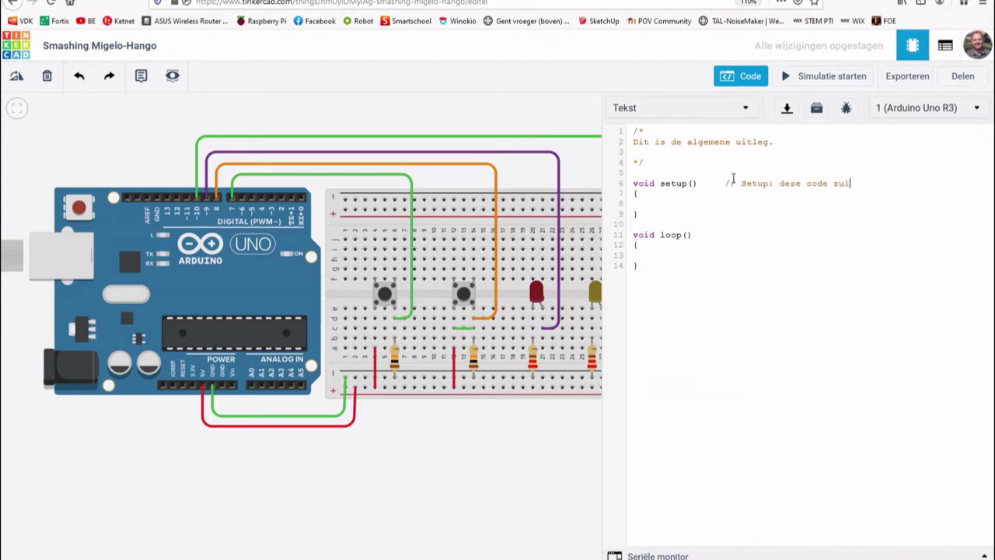
pyautogui.write('len we lx ')
pyautogui.write('doorlopen')
pyautogui.click(899, 185)
pyautogui.press('BackSpace')
pyautogui.press('Return')
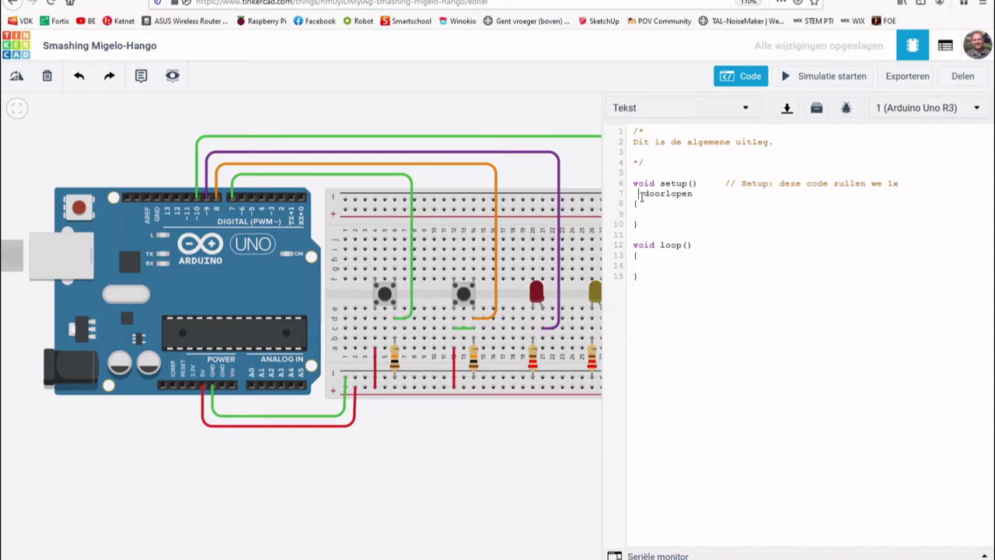
pyautogui.doubleClick(689, 195)
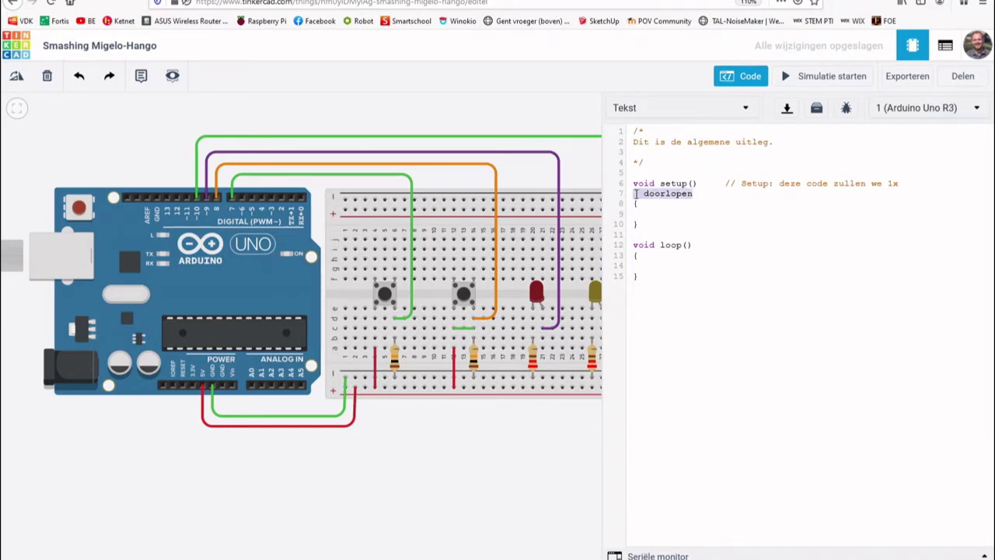
pyautogui.click(636, 193)
pyautogui.press('BackSpace')
pyautogui.press('BackSpace')
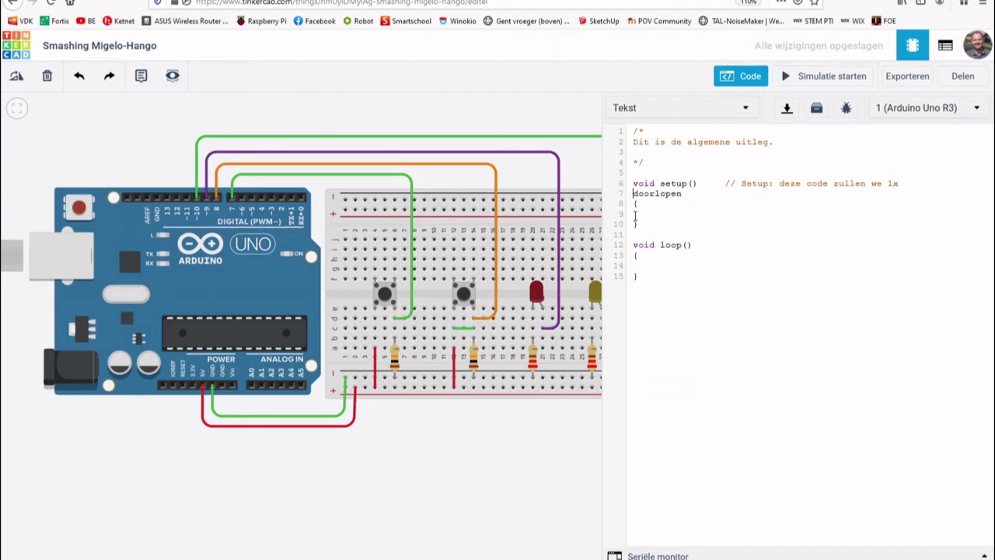
pyautogui.press('BackSpace')
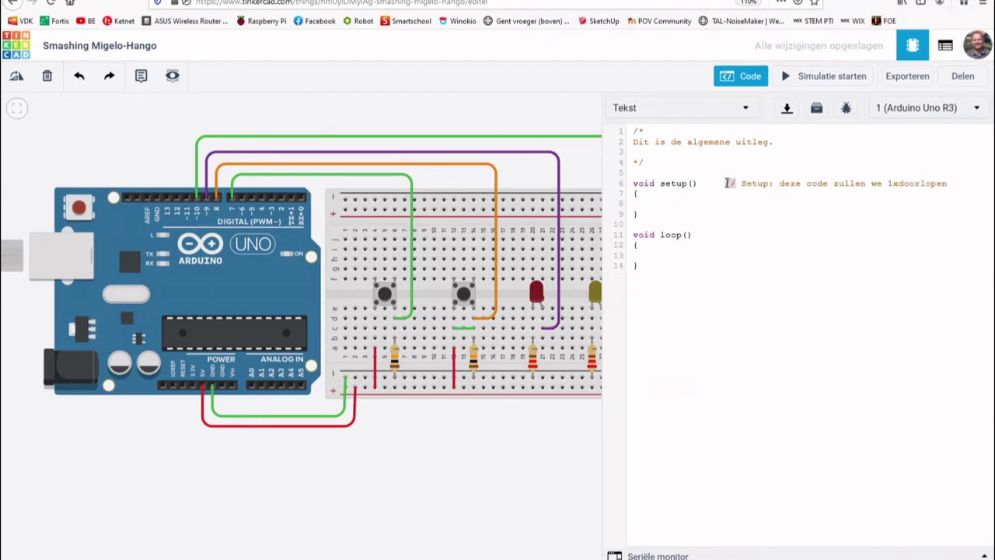
pyautogui.moveTo(949, 184); pyautogui.dragTo(723, 192)
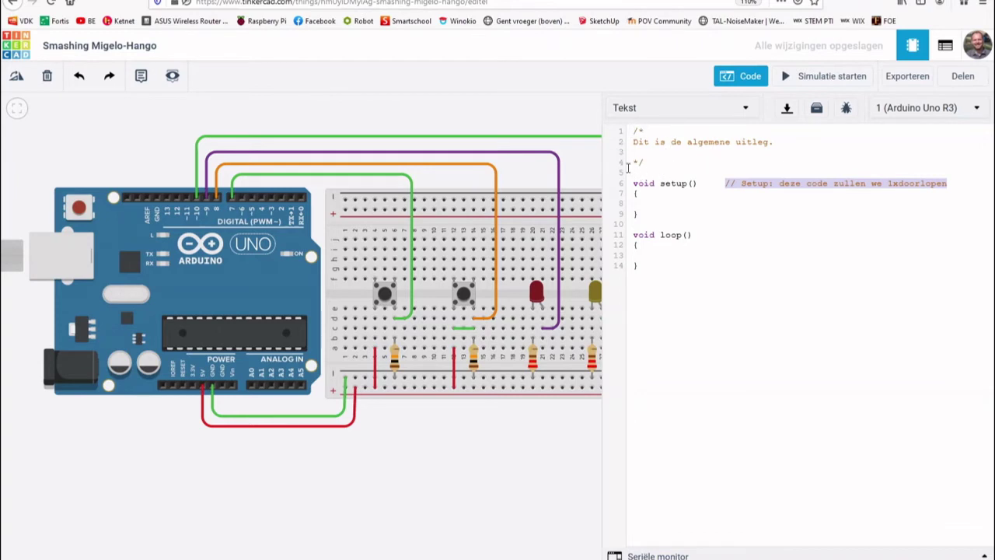
pyautogui.click(651, 213)
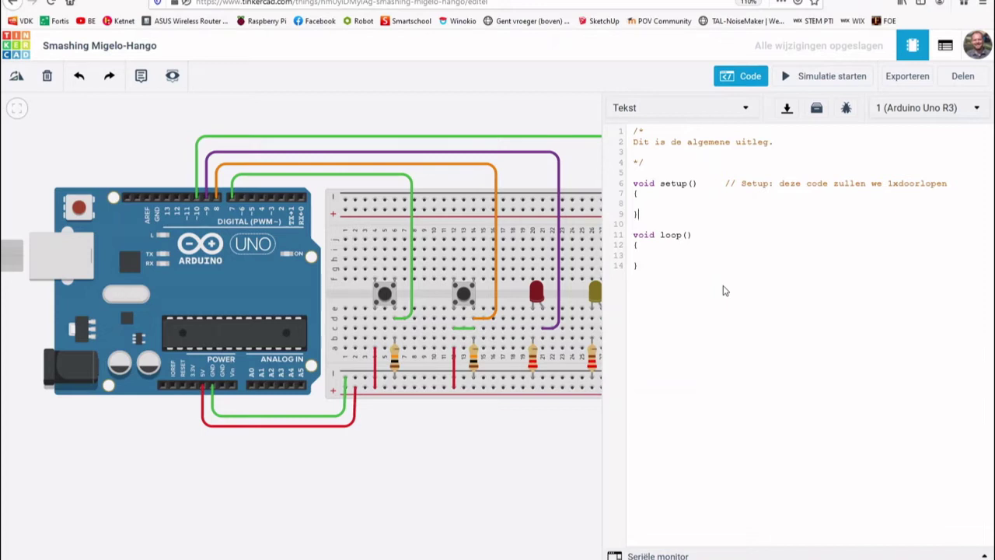
# Step: Declare const RodeLed = 9; and const GeleLed = 10; below the header comment
pyautogui.click(659, 162)
pyautogui.press('Return')
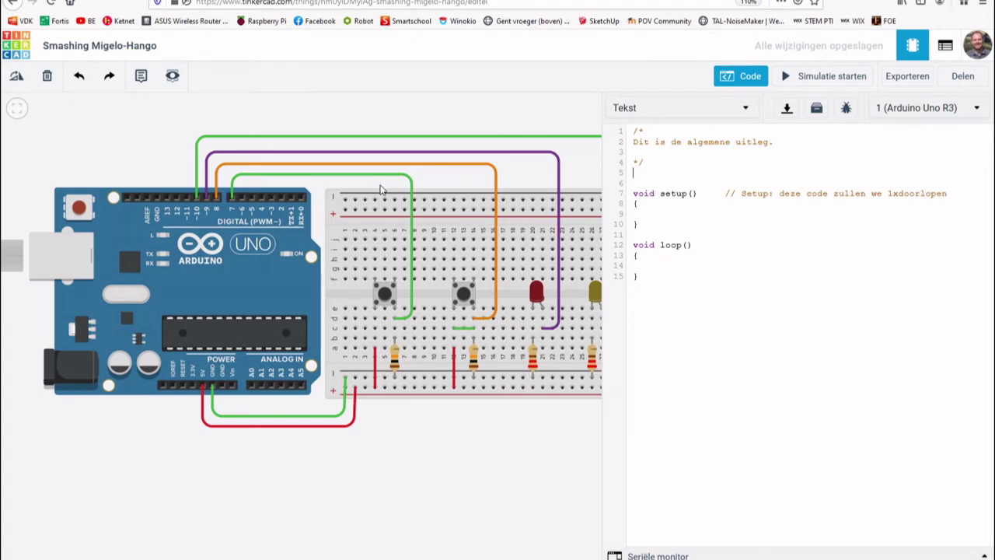
pyautogui.write('const')
pyautogui.write(' RodeLe')
pyautogui.write('d = ')
pyautogui.write('9')
pyautogui.press('Return')
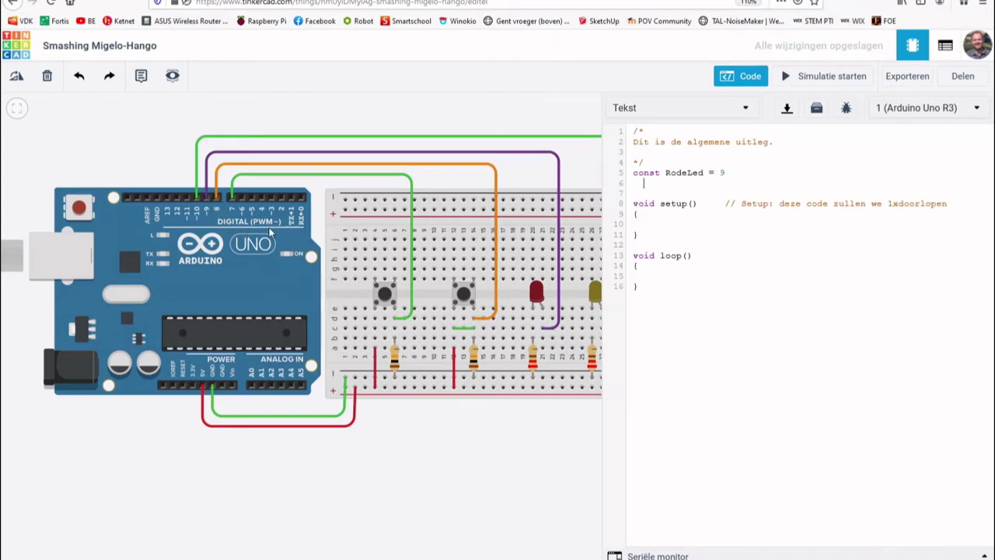
pyautogui.write('const ')
pyautogui.write('Gele')
pyautogui.write('Le')
pyautogui.write('d =')
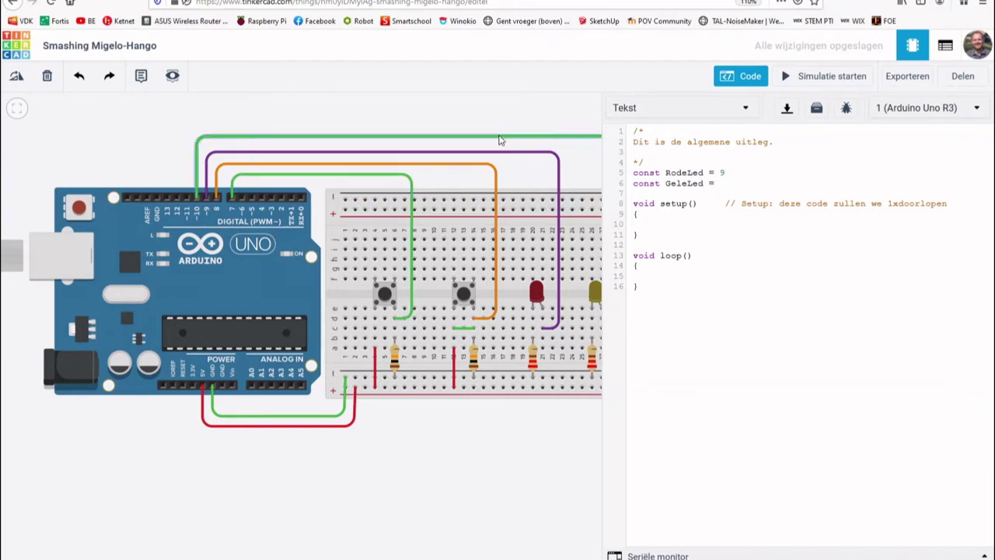
pyautogui.write(' 10;')
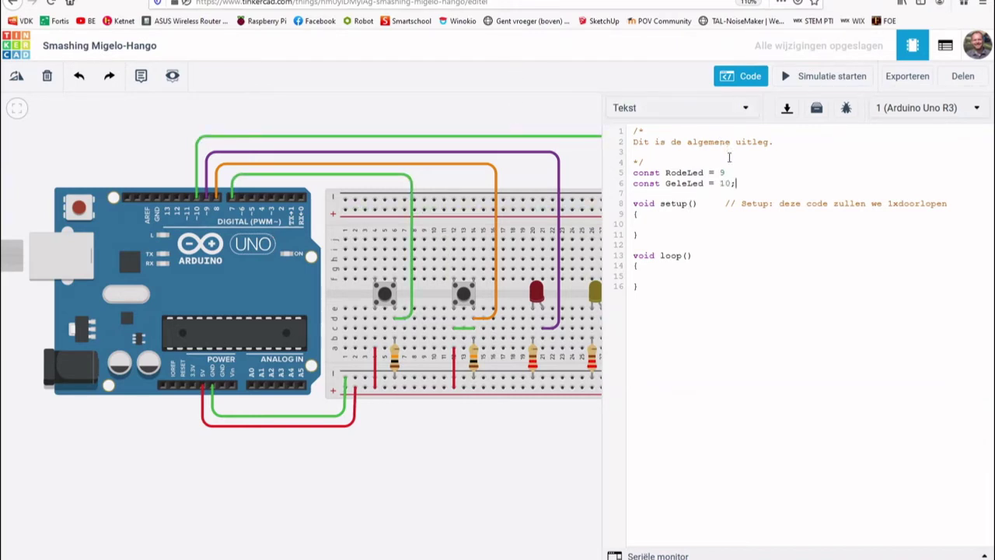
pyautogui.click(739, 174)
pyautogui.write(';')
pyautogui.click(746, 193)
# Step: Inside setup(), add pinMode(RodeLed,OUTPUT);
pyautogui.write('pin')
pyautogui.write('Mi')
pyautogui.press('BackSpace')
pyautogui.write('ode(')
pyautogui.press('BackSpace')
pyautogui.write('Rode')
pyautogui.write('LE')
pyautogui.press('BackSpace')
pyautogui.write('ed')
pyautogui.write(',OUTPU')
pyautogui.write('T);')
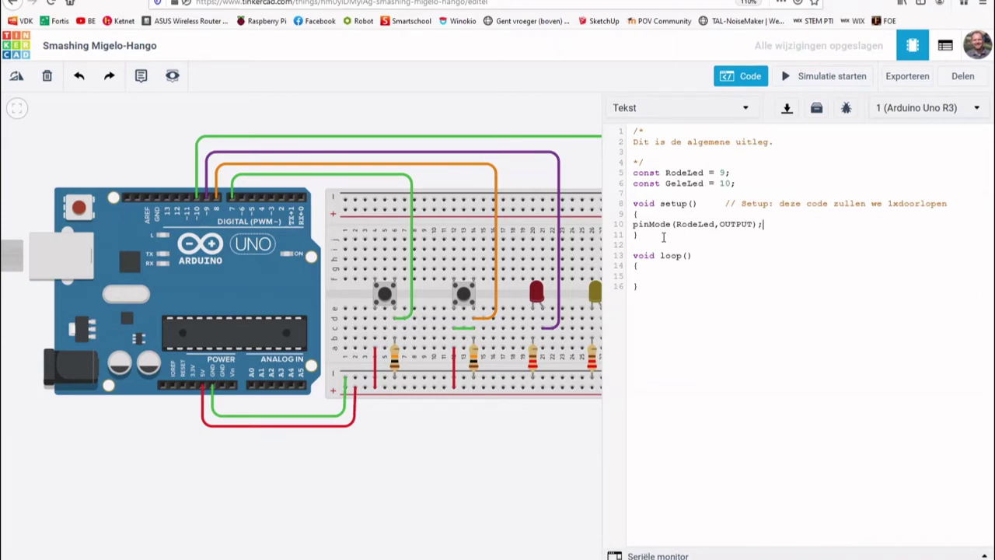
# Step: Add a second setup line pinMode(GeleLed, OUTPUT);
pyautogui.press('Return')
pyautogui.write('pi')
pyautogui.press('BackSpace')
pyautogui.write('in')
pyautogui.write('Mode')
pyautogui.write('(Gele')
pyautogui.write('Led')
pyautogui.write(', OUTPUT')
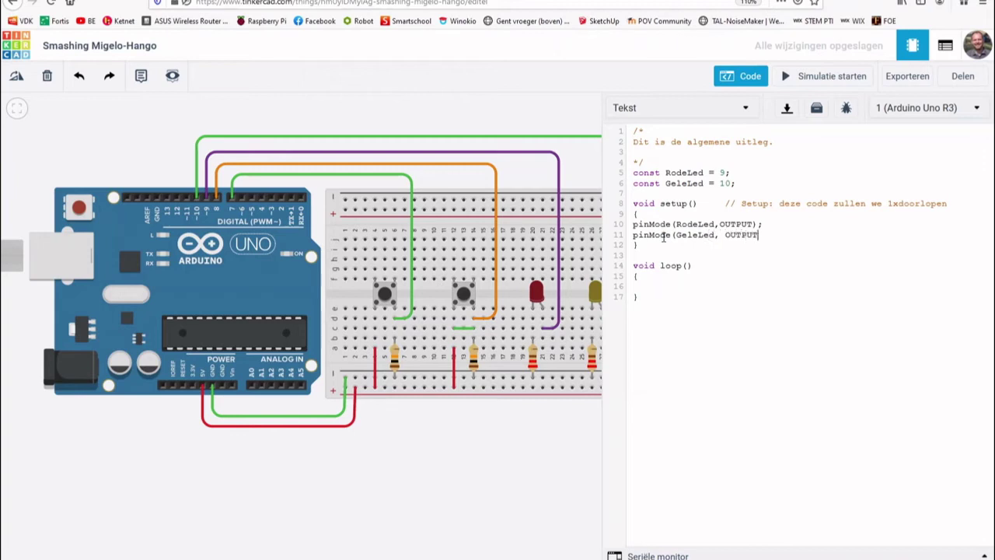
pyautogui.write(');')
# Step: Add digitalWrite(RodeLed,HIGH); inside loop() to switch on the red LED
pyautogui.write('digit')
pyautogui.write('alWrite(R')
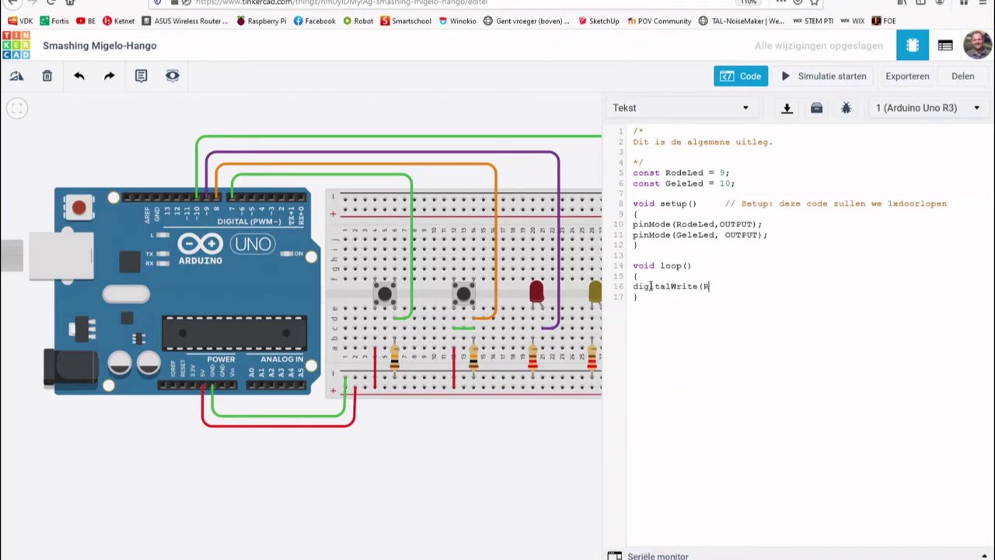
pyautogui.write('odeLe')
pyautogui.write('d,HIGH')
pyautogui.write(');')
pyautogui.press('Return')
pyautogui.moveTo(633, 172); pyautogui.dragTo(705, 172)
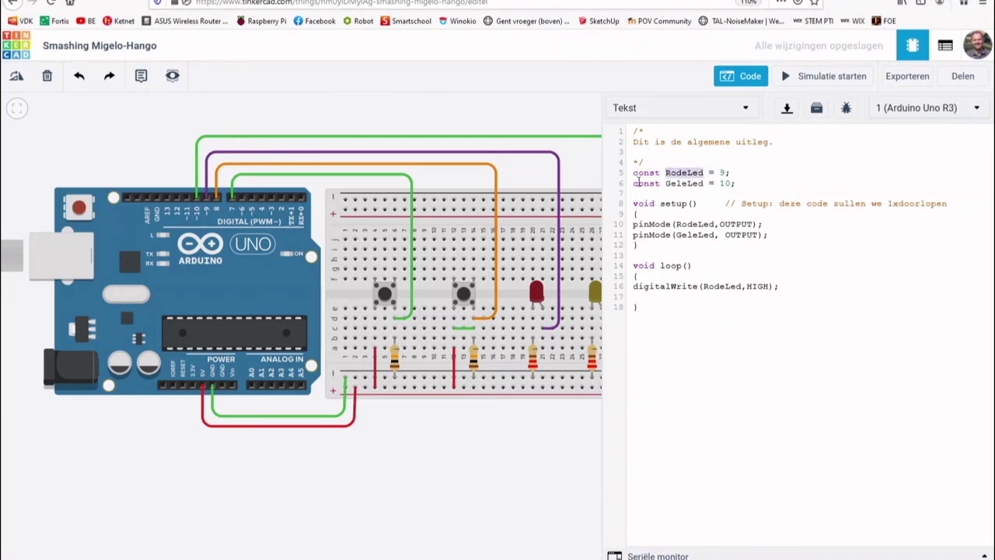
pyautogui.press('End')
# Step: Declare const LinkseKnop = 7; and const RechtseKnop = 8; under the LED constants
pyautogui.press('Return')
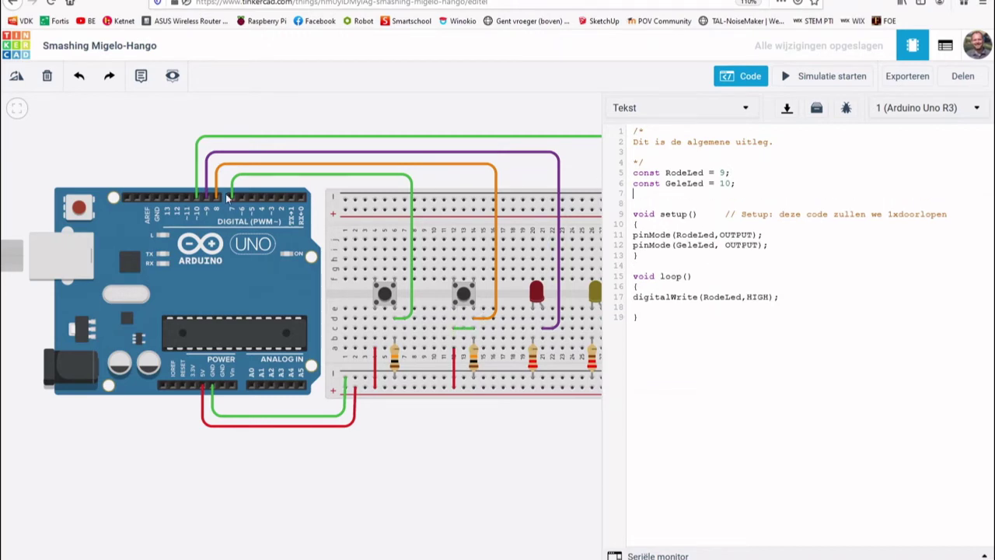
pyautogui.write('cons')
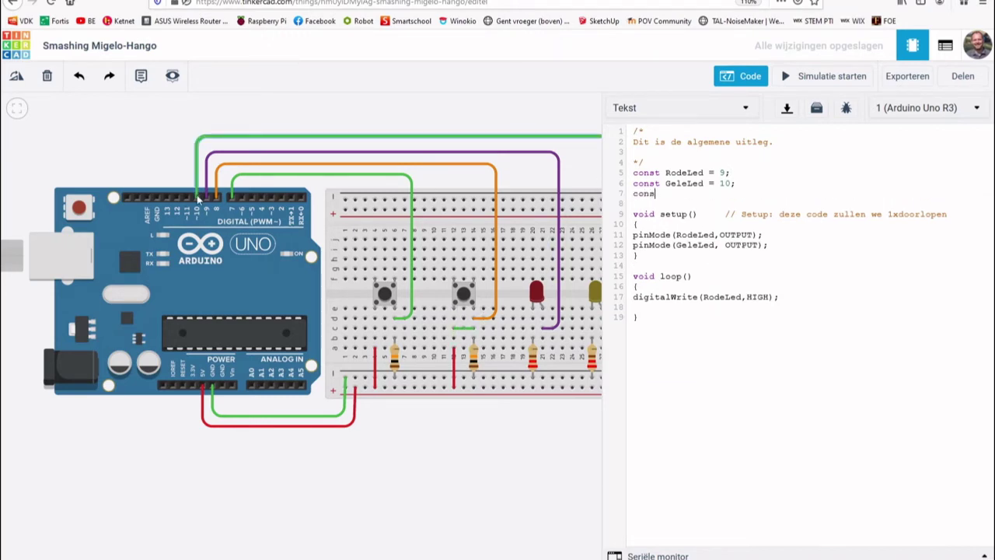
pyautogui.write('t ')
pyautogui.write('Li')
pyautogui.write('nkseKn')
pyautogui.write('op')
pyautogui.write(' = ')
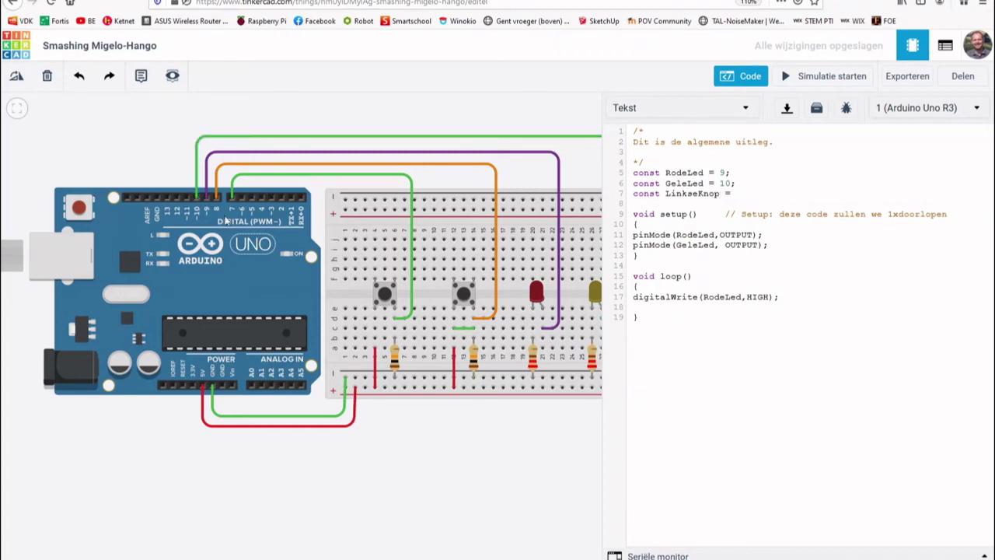
pyautogui.write('7;')
pyautogui.press('Return')
pyautogui.write('const ')
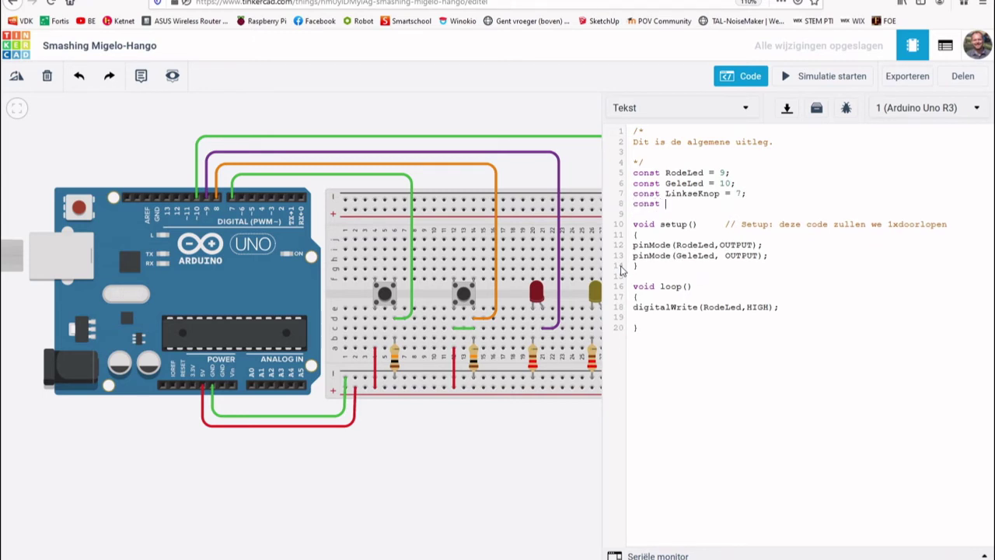
pyautogui.write('Rechtse')
pyautogui.write('Knop =')
pyautogui.write(' 8')
pyautogui.write(';')
# Step: In setup(), add pinMode lines setting LinkseKnop and RechtseKnop to INPUT
pyautogui.click(769, 258)
pyautogui.press('Return')
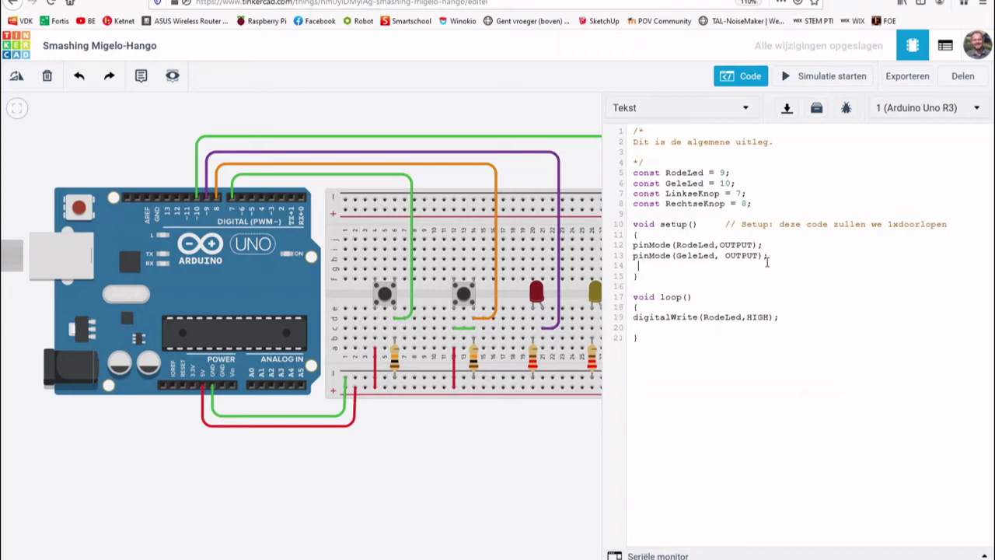
pyautogui.write('PinMod')
pyautogui.write('e(Linkse')
pyautogui.write('Kniop')
pyautogui.press('BackSpace')
pyautogui.press('BackSpace')
pyautogui.press('BackSpace')
pyautogui.write('op')
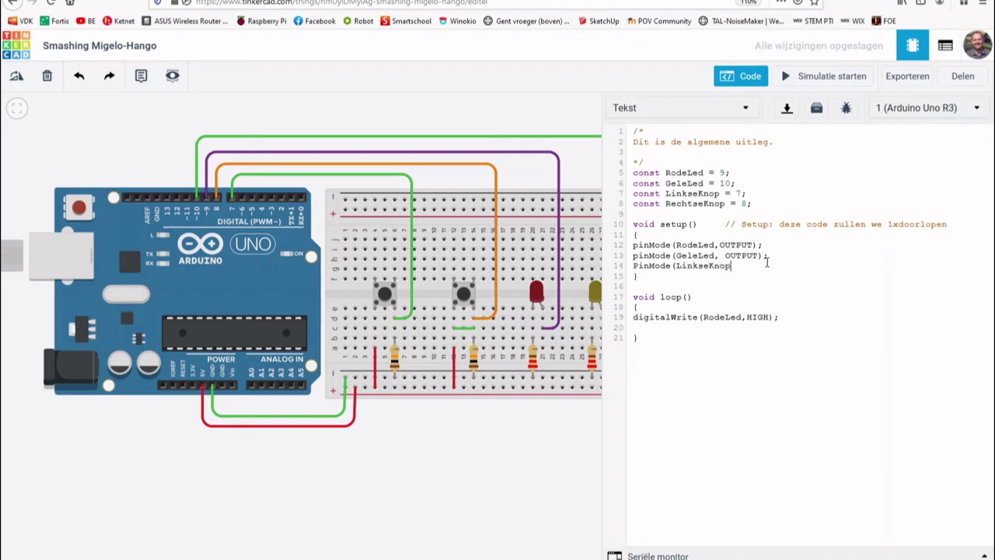
pyautogui.write(', INPUT);')
pyautogui.press('Return')
pyautogui.write('P')
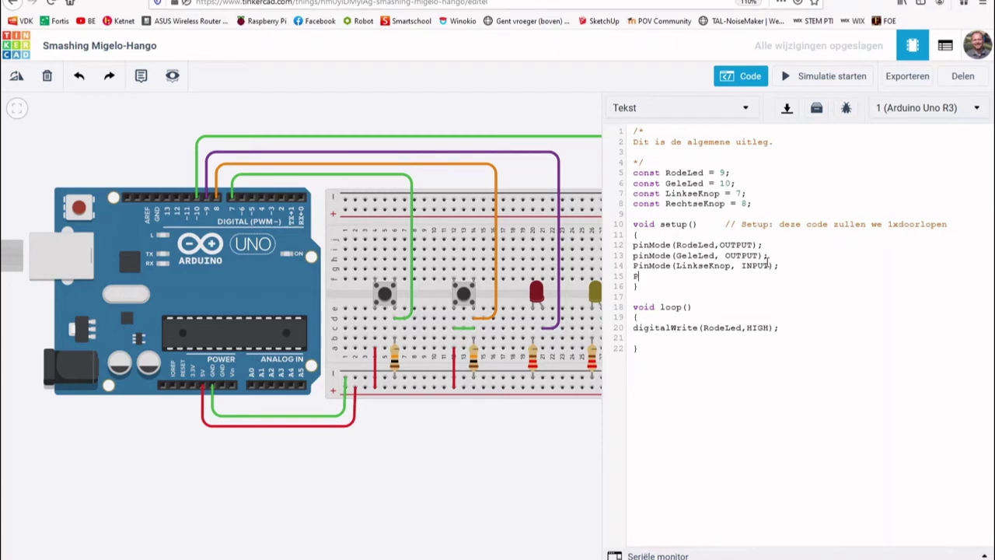
pyautogui.write('i')
pyautogui.write('nMode')
pyautogui.write('(Rechtse')
pyautogui.write('Knop, ')
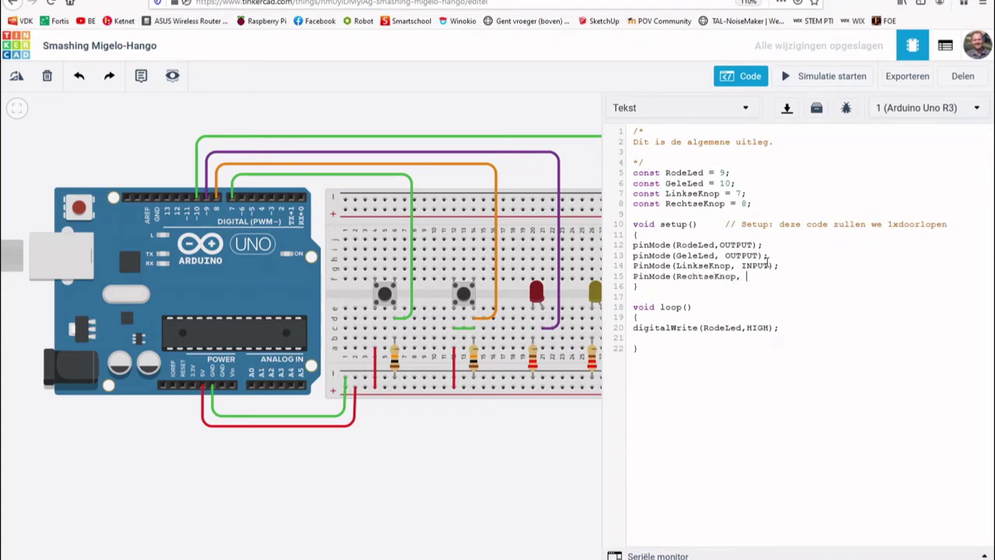
pyautogui.write('INPUT')
pyautogui.write(');')
# Step: Correct the capital P to lowercase in both new pinMode lines
pyautogui.click(637, 266)
pyautogui.press('BackSpace')
pyautogui.write('p')
pyautogui.click(638, 276)
pyautogui.press('BackSpace')
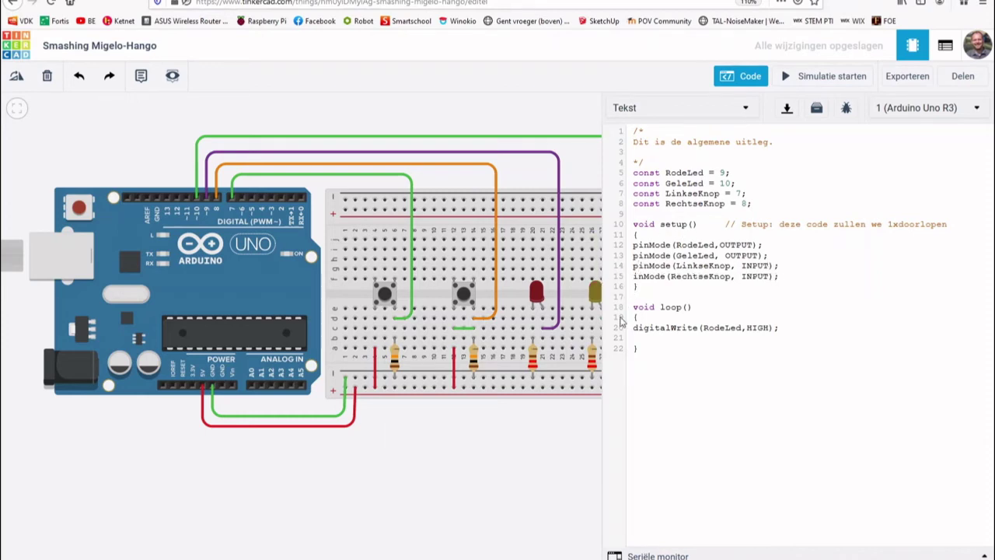
pyautogui.write('p')
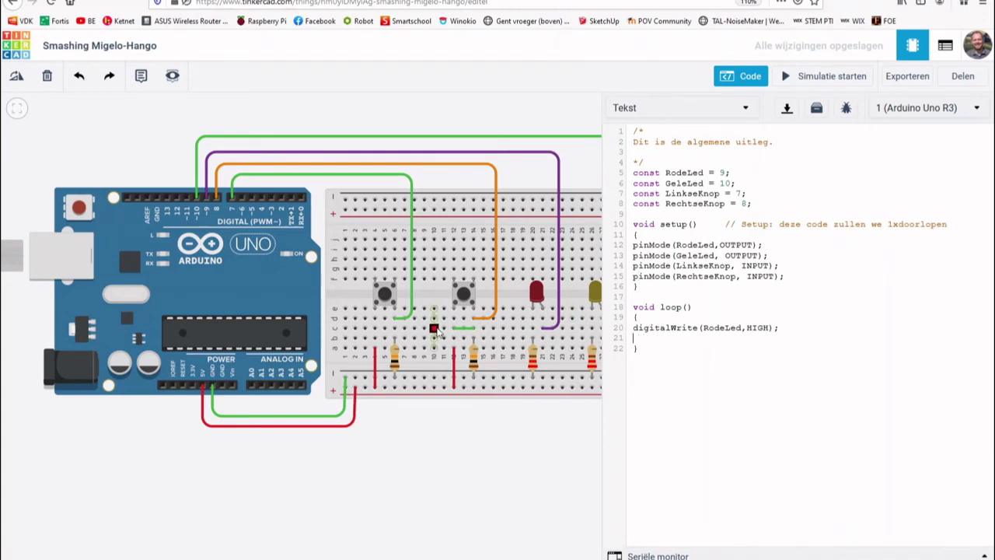
# Step: Insert 'if (digitalRead(LinkseKnop) == HIGH){' at the top of loop()
pyautogui.press('Return')
pyautogui.click(650, 317)
pyautogui.press('Return')
pyautogui.press('Return')
pyautogui.press('BackSpace')
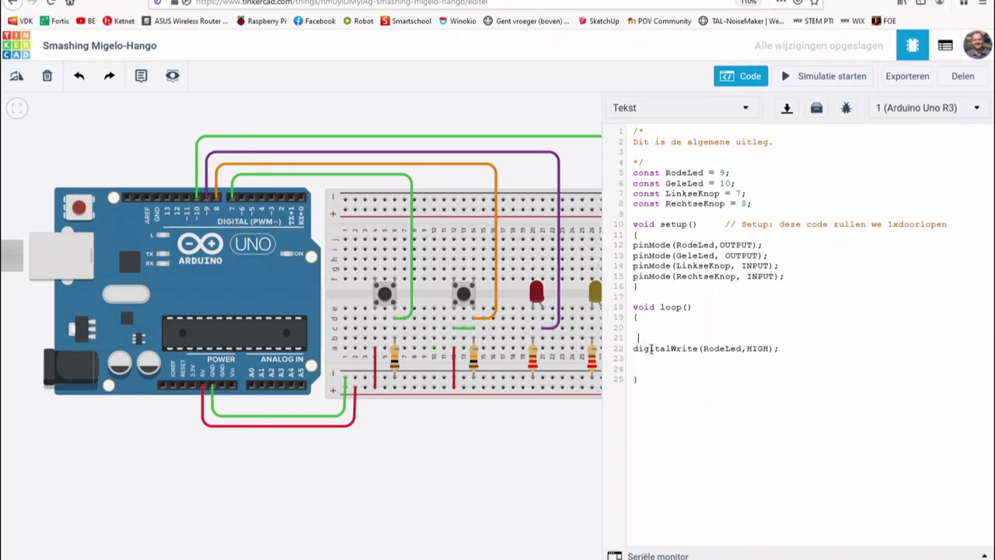
pyautogui.write('if ')
pyautogui.write('(digitalR')
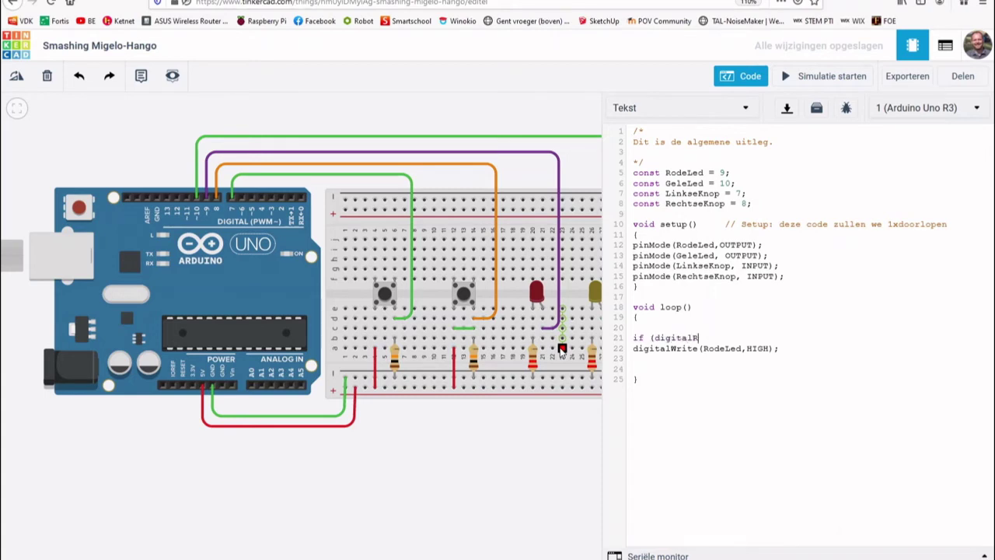
pyautogui.write('ead(')
pyautogui.write('Links')
pyautogui.write('eKnop) ==')
pyautogui.write(' HIGH)')
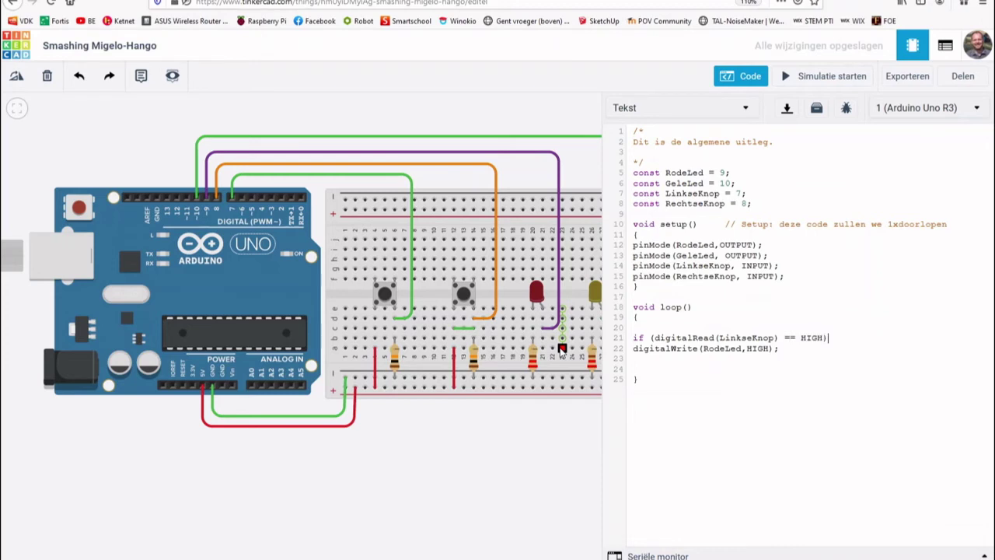
pyautogui.write('{')
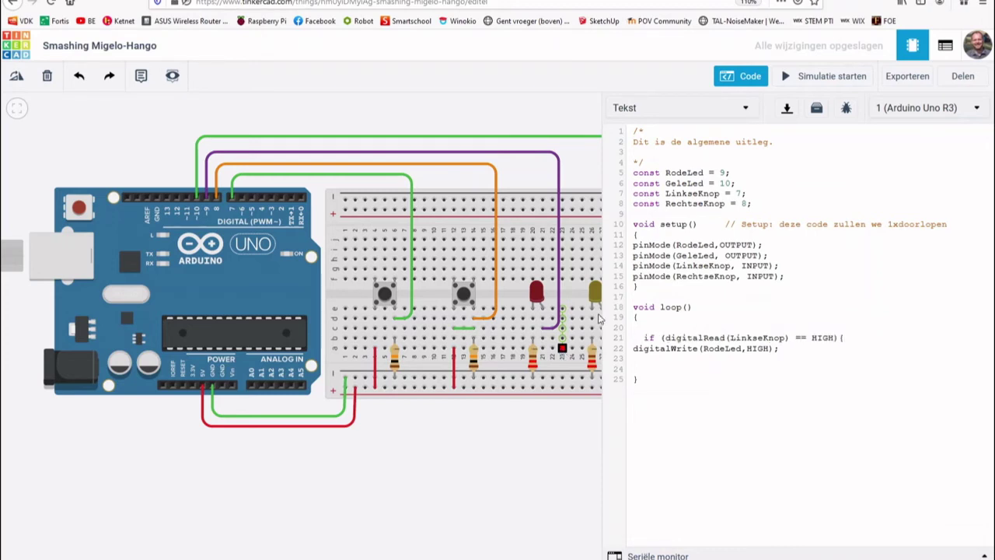
# Step: Indent digitalWrite(RodeLed,HIGH); inside the if block, leaving a line for its closing brace
pyautogui.click(634, 348)
pyautogui.press('BackSpace')
pyautogui.press('Return')
pyautogui.press('End')
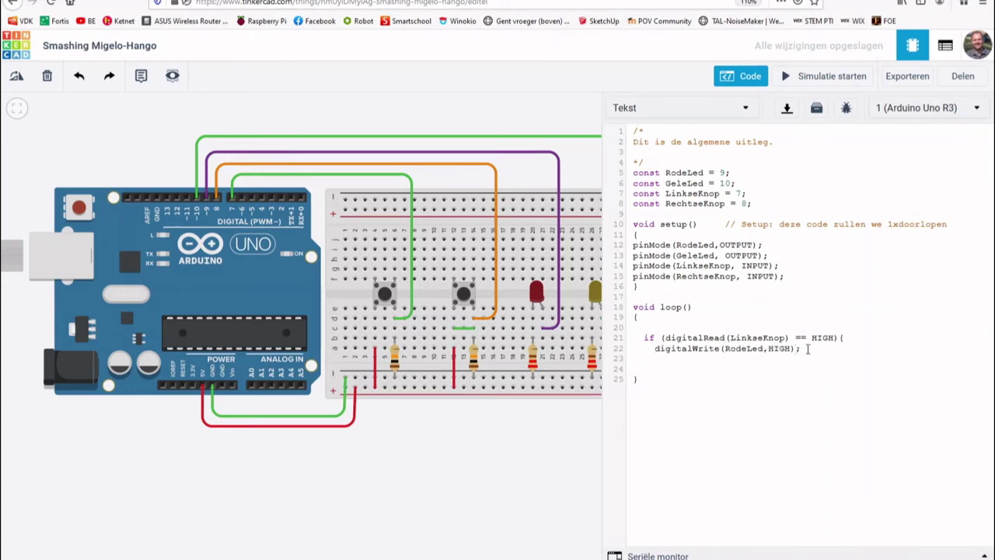
pyautogui.press('Return')
# Step: Type a closing brace and the if-line comment '// Wanneer de linkse knop ingedrukt is, rode LED laten branden'
pyautogui.write('}')
pyautogui.write('// ')
pyautogui.write('Wanneer ')
pyautogui.write('de linkse ')
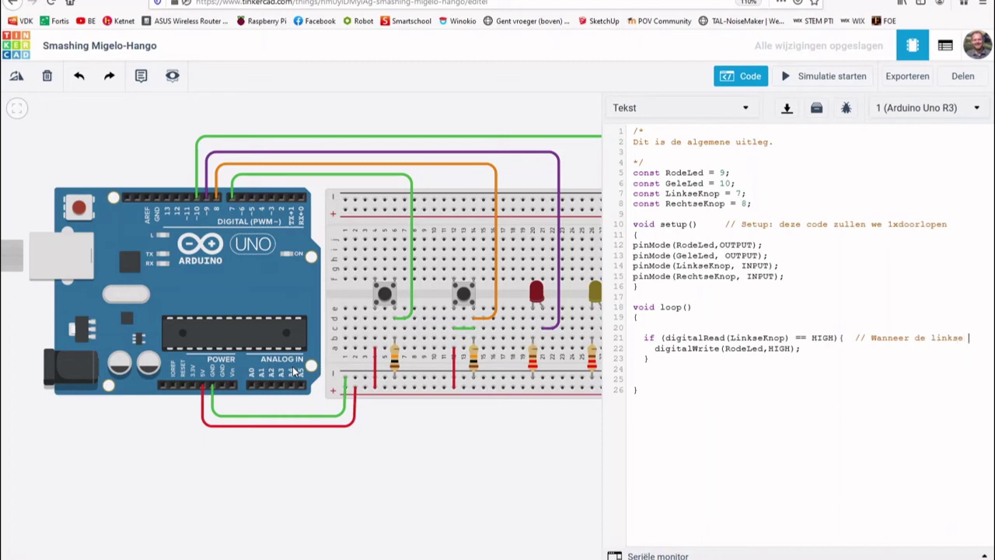
pyautogui.write('knop inge')
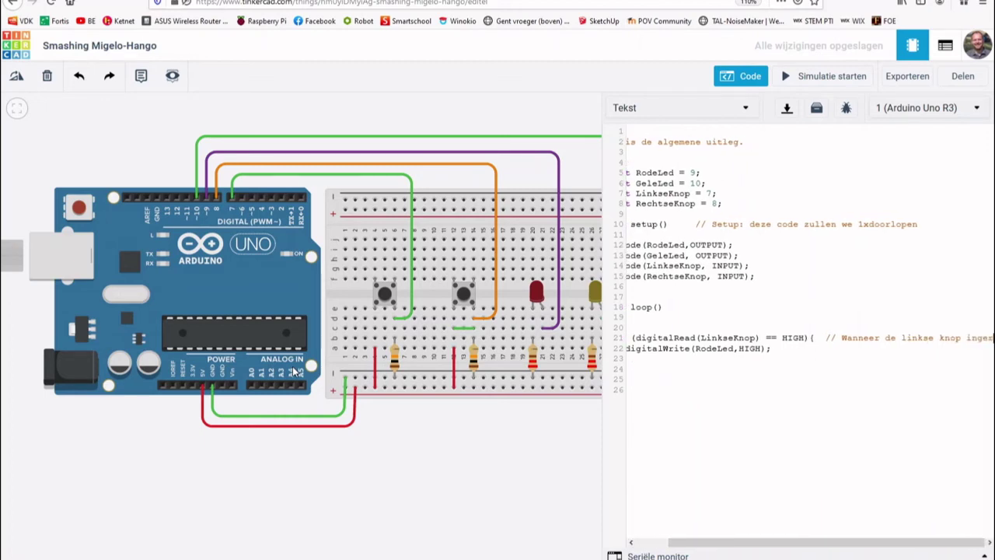
pyautogui.write('rrukt')
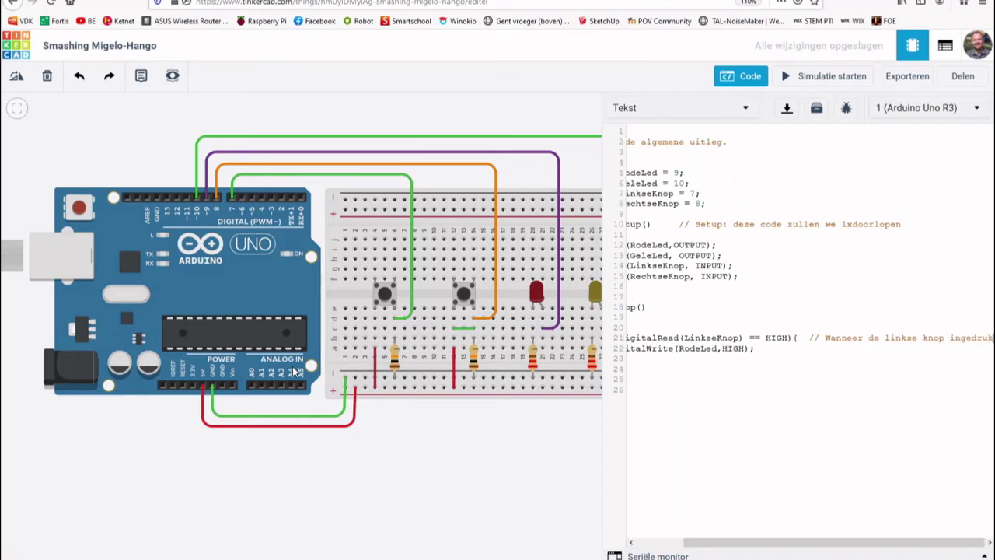
pyautogui.write(' is, rode')
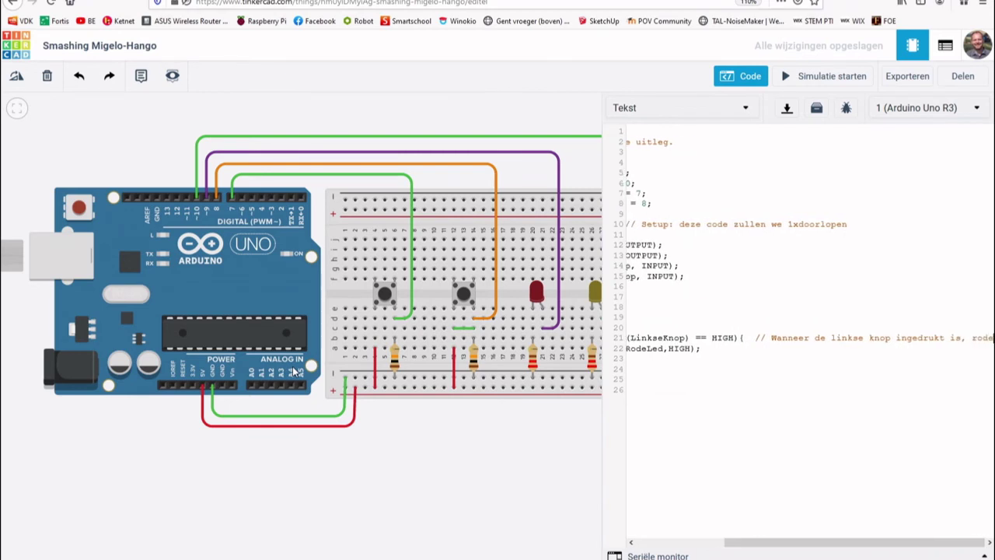
pyautogui.write(' lED laten bra')
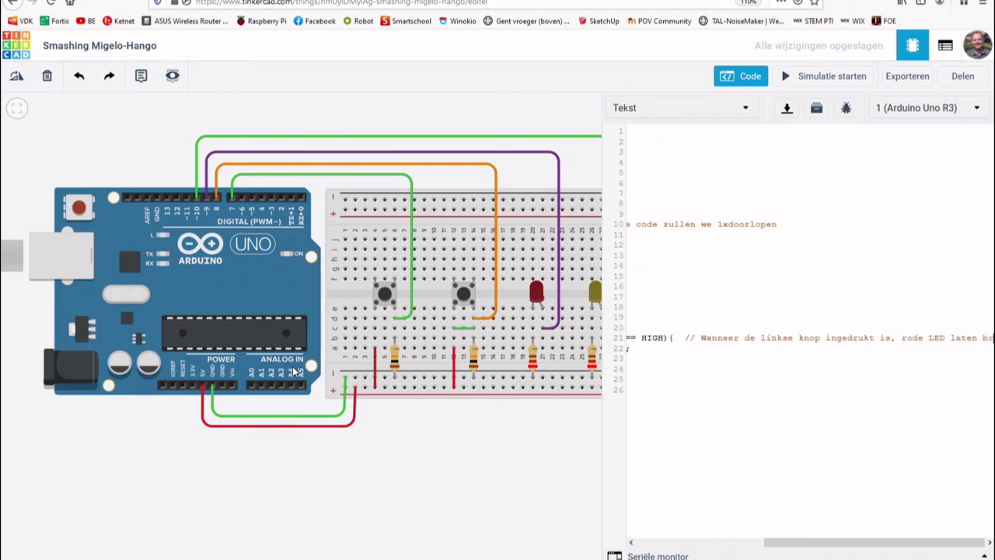
pyautogui.write('nden')
pyautogui.press('Home')
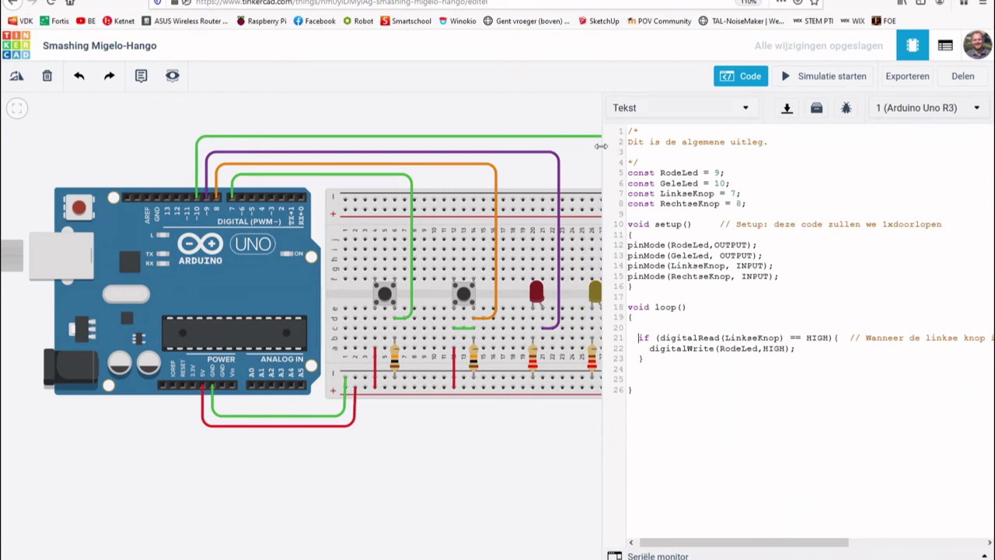
# Step: Widen the code editor to read the long comment, then narrow it partly to show more breadboard
pyautogui.moveTo(601, 151); pyautogui.dragTo(398, 150)
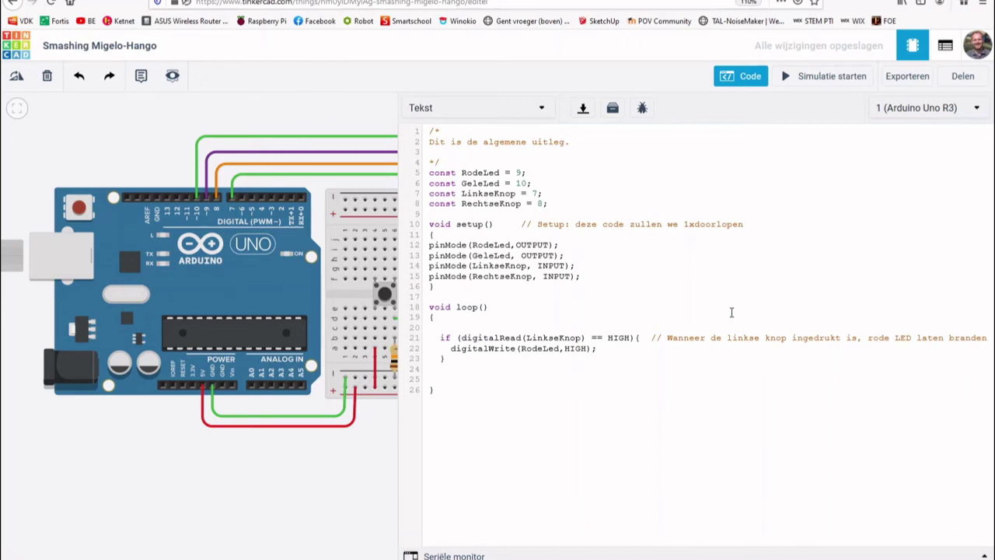
pyautogui.moveTo(422, 181); pyautogui.dragTo(526, 181)
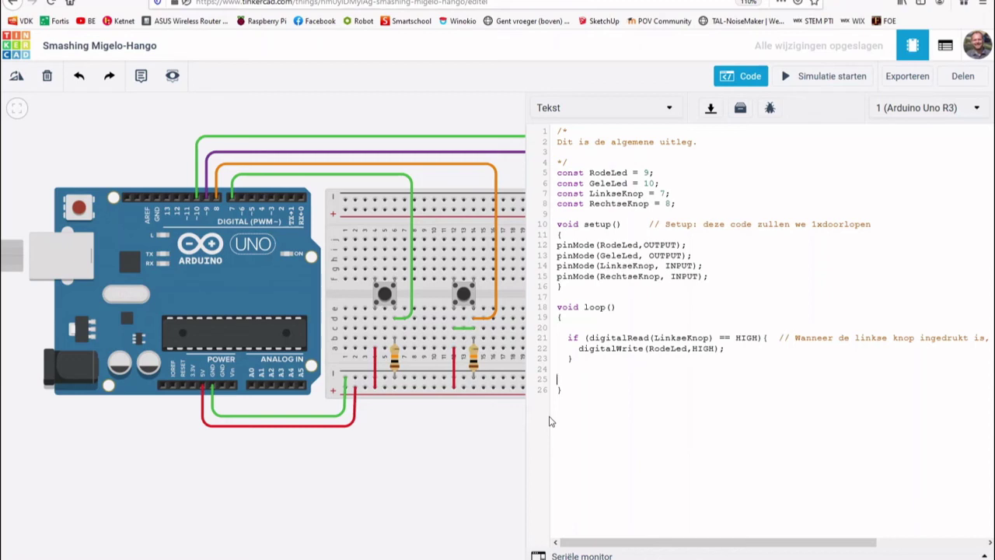
# Step: Add dashed '// --- Sensoren inlezen ---' and '// --- MOTOREN STARTEN ---' divider comments below the if block
pyautogui.write('// ')
pyautogui.write('-----------------------')
pyautogui.write('--- ')
pyautogui.write('Sensore')
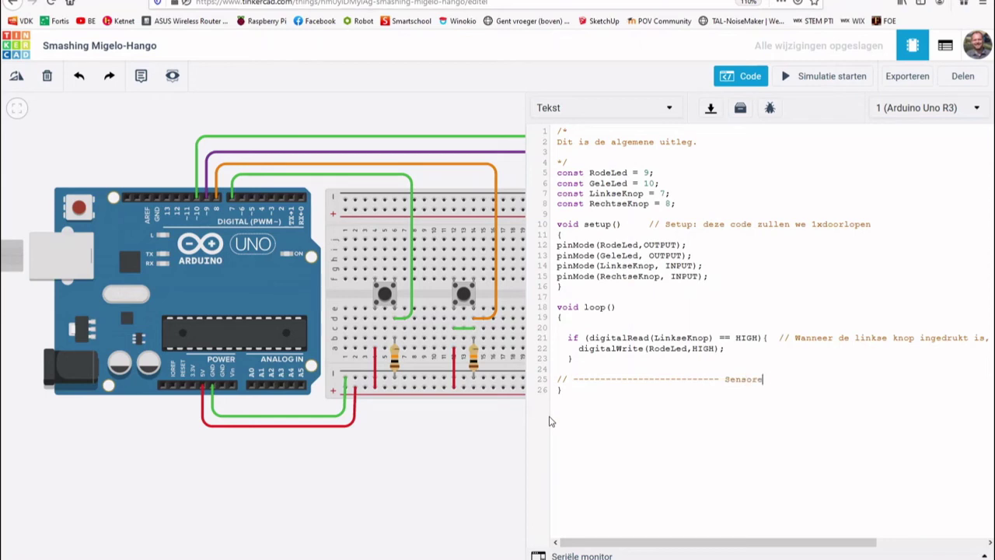
pyautogui.write('n inlezen')
pyautogui.write(' -----------')
pyautogui.write('------------')
pyautogui.press('Return')
pyautogui.press('Return')
pyautogui.press('Tab')
pyautogui.press('Return')
pyautogui.write('// ---')
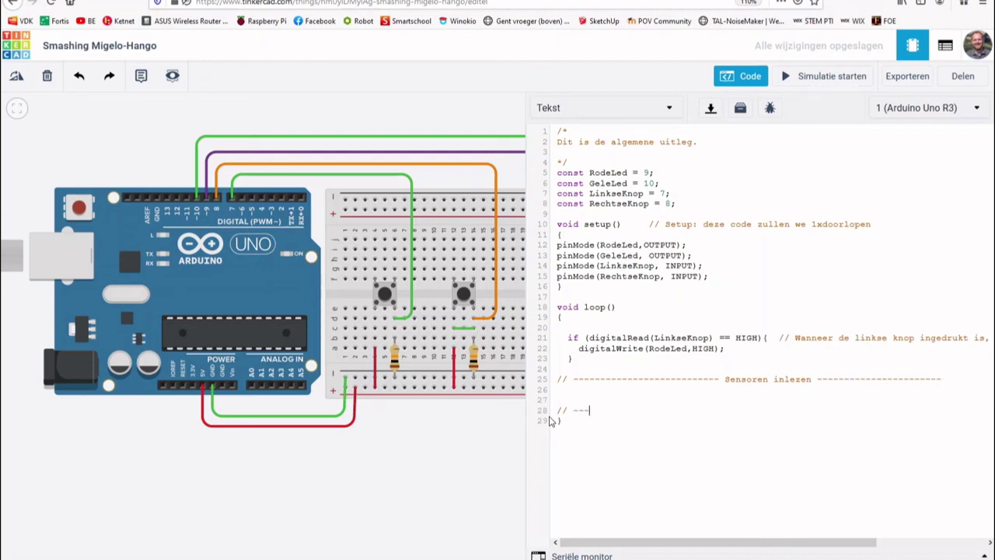
pyautogui.write('-------------------')
pyautogui.write(' M')
pyautogui.write('OT')
pyautogui.write('ORSTU')
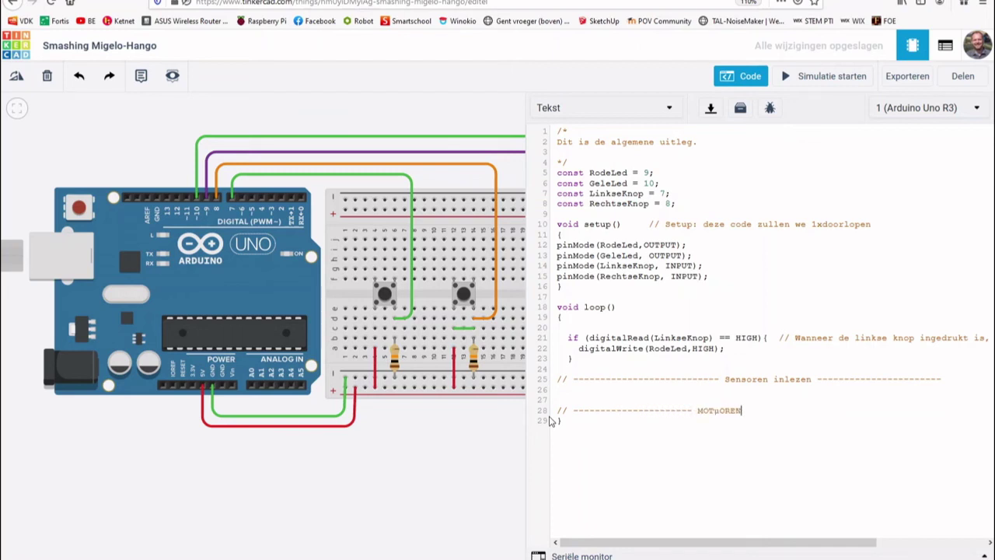
pyautogui.press('BackSpace')
pyautogui.press('BackSpace')
pyautogui.press('BackSpace')
pyautogui.press('BackSpace')
pyautogui.write('OREN S')
pyautogui.write('TARTEN -')
pyautogui.write('---------------------------')
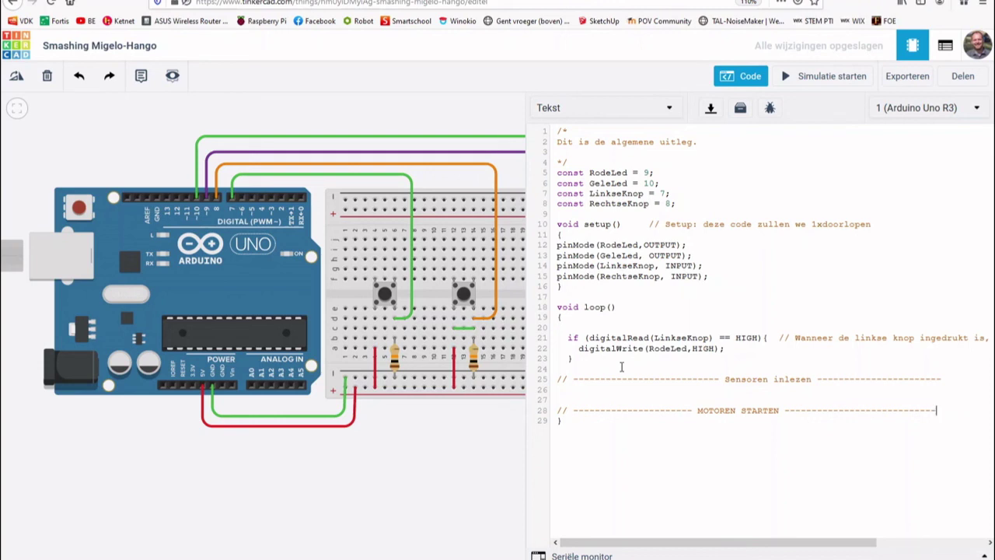
# Step: Move the text cursor up and left into the divider comment lines
pyautogui.press('Up')
pyautogui.press('Up')
pyautogui.press('Left')
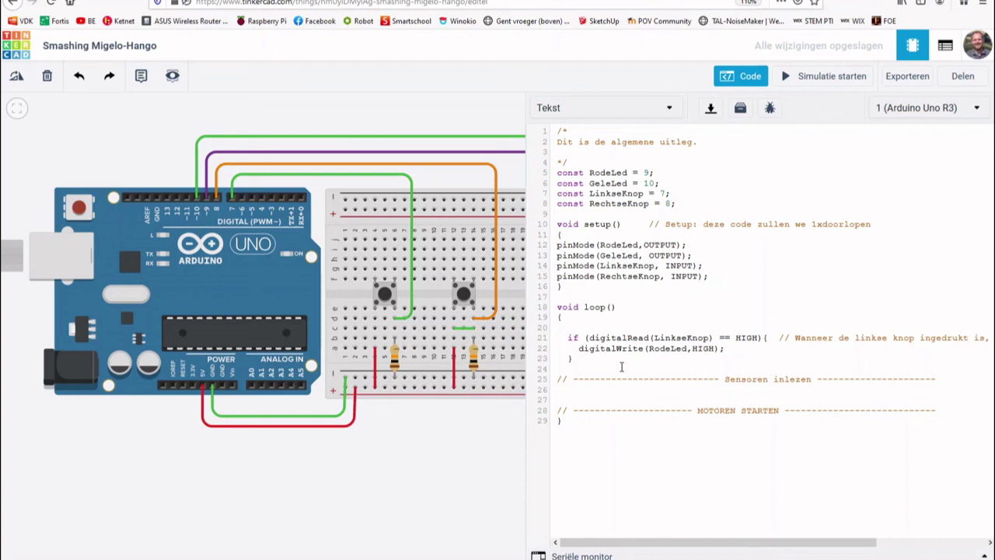